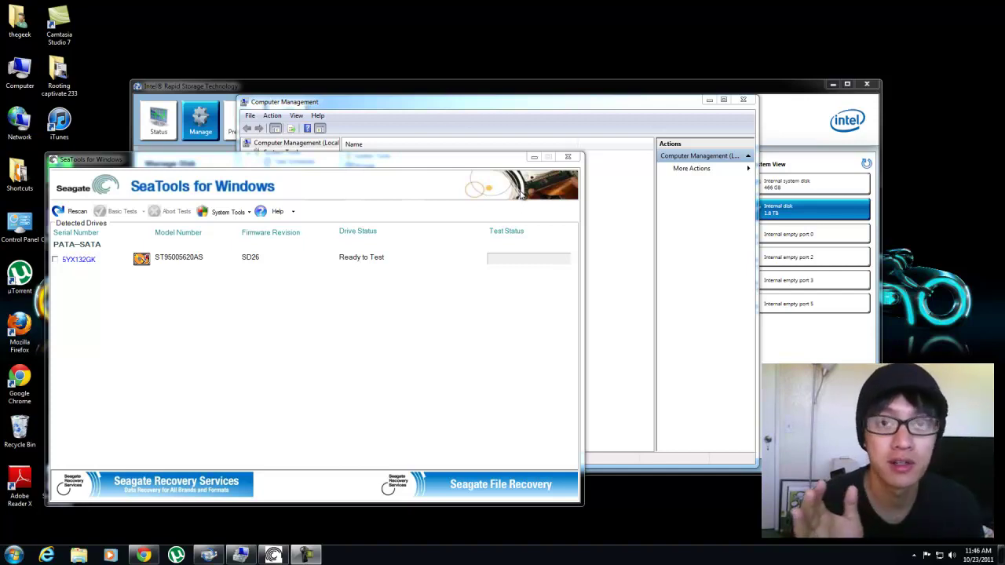
Show Intel RST's Manage Disk details for the 1.8 TB internal disk, briefly checking Computer
left_click(195, 90)
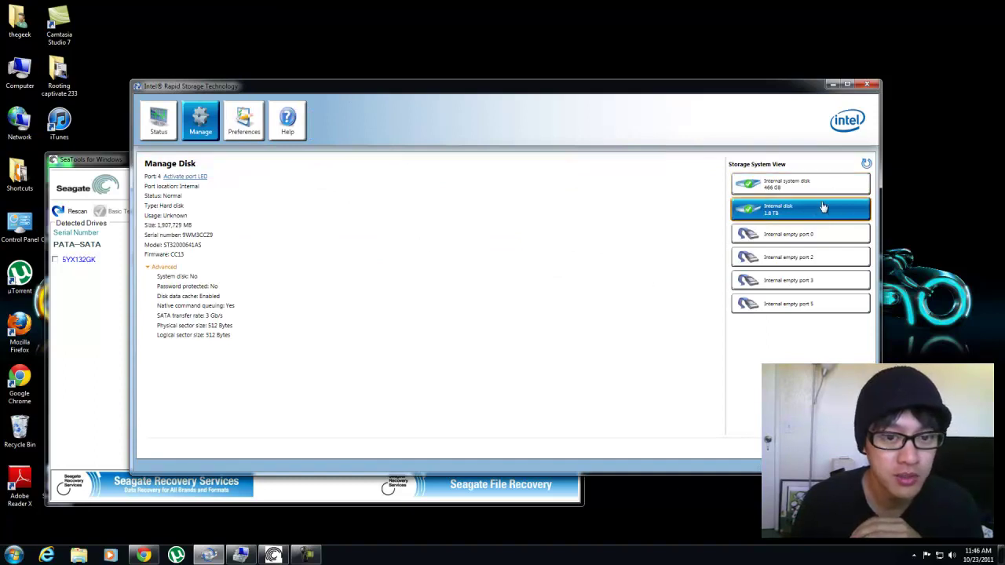
mouse_move(796, 215)
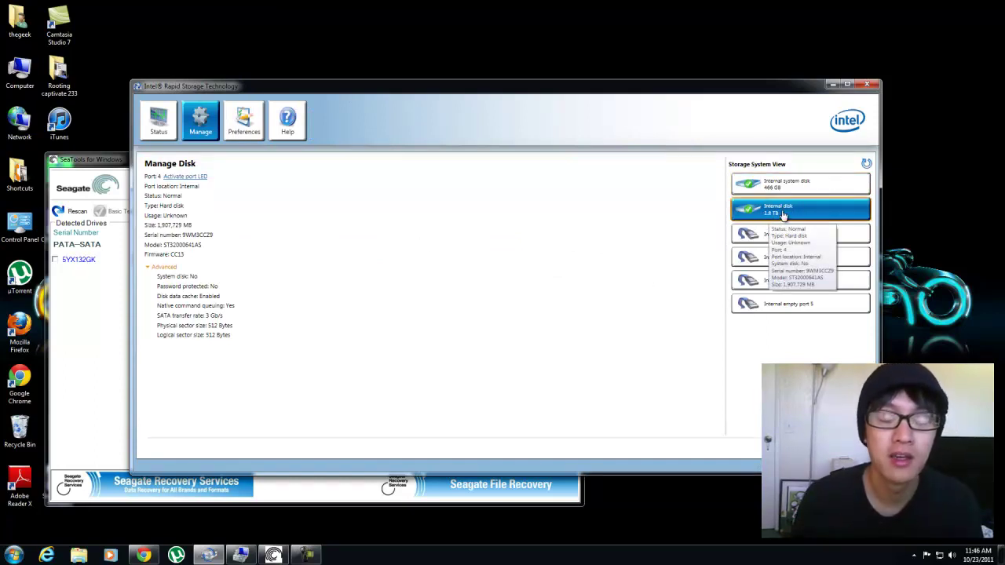
double_click(49, 80)
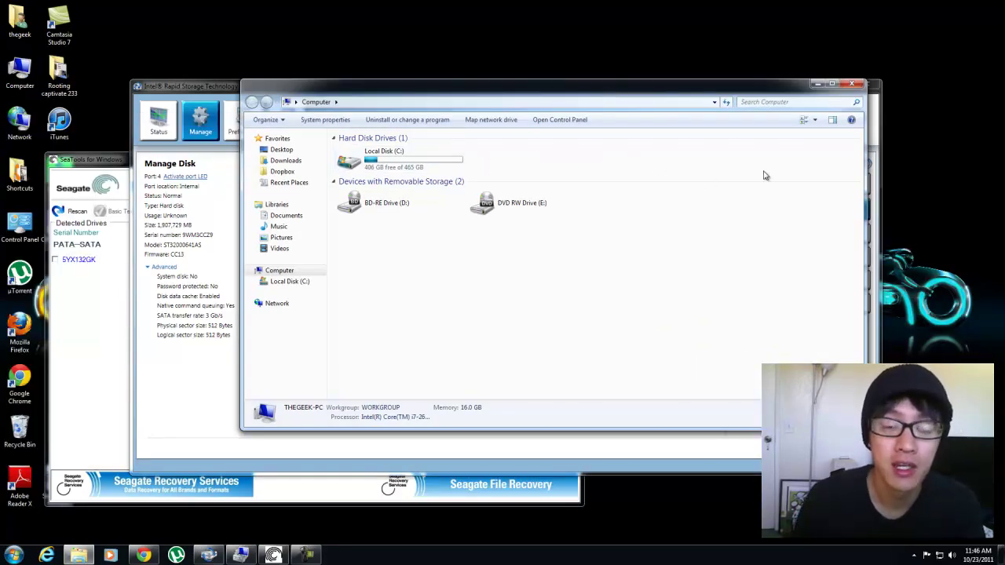
left_click(851, 84)
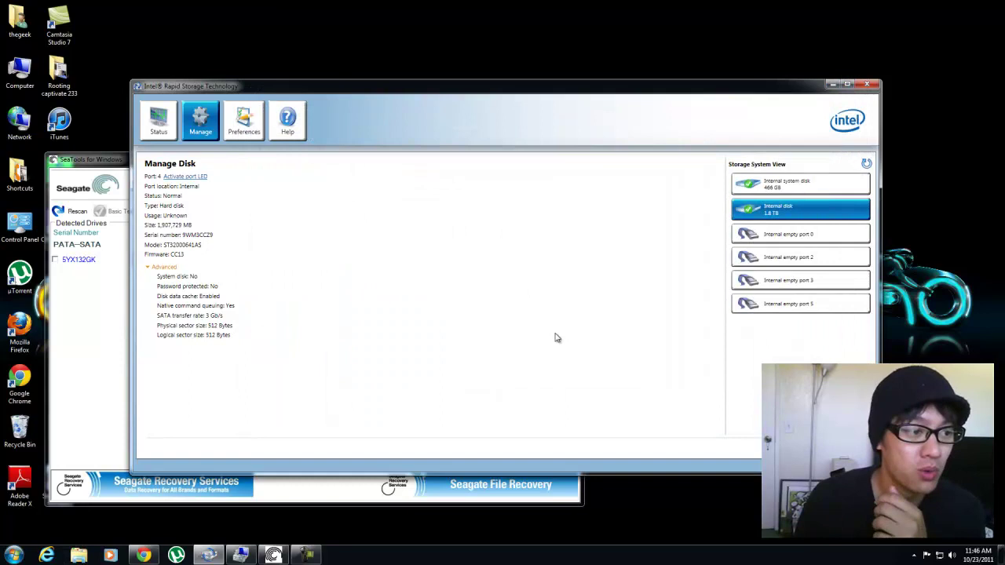
Restore the Computer Management window and move it higher on screen
left_click(251, 556)
left_click_drag(365, 109, 360, 62)
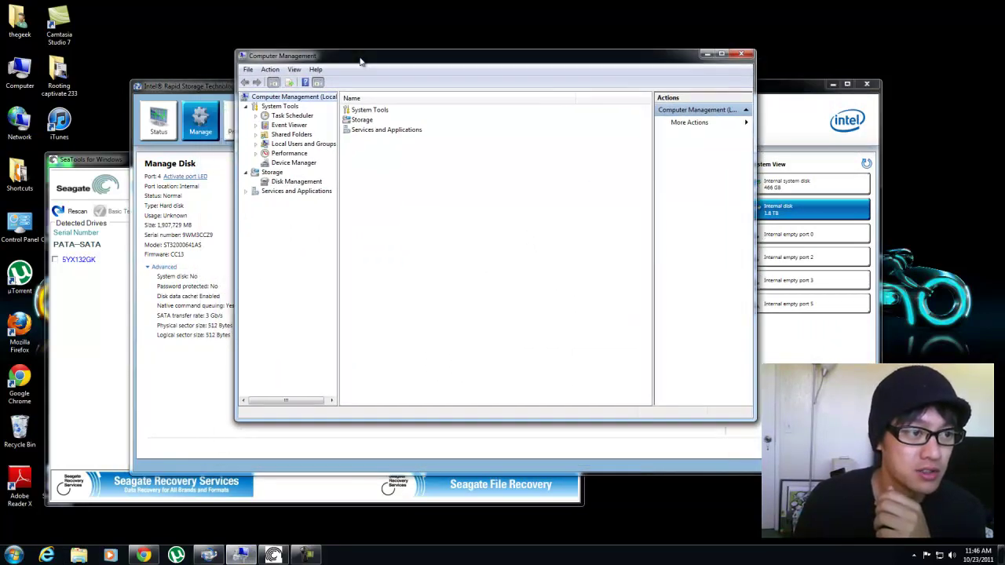
left_click(13, 555)
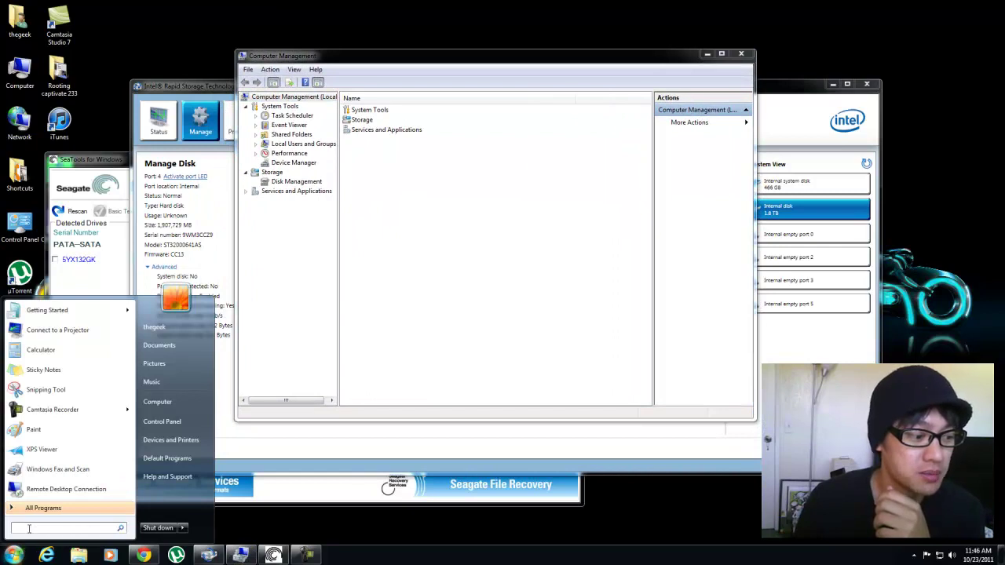
left_click(464, 68)
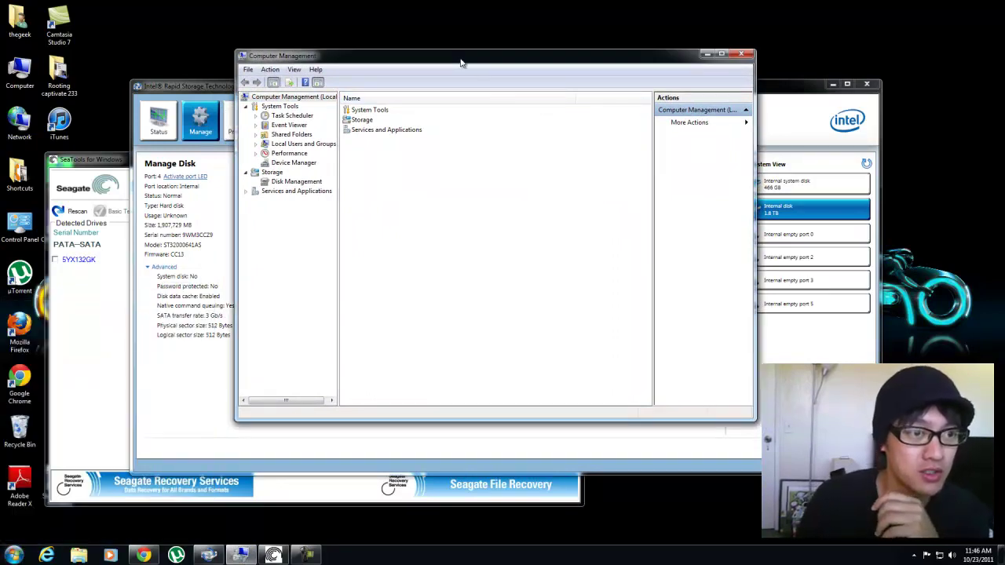
Check Disk Management, which lists only the 465.76 GB Disk 0 and two DVD drives, then minimize it
left_click(284, 182)
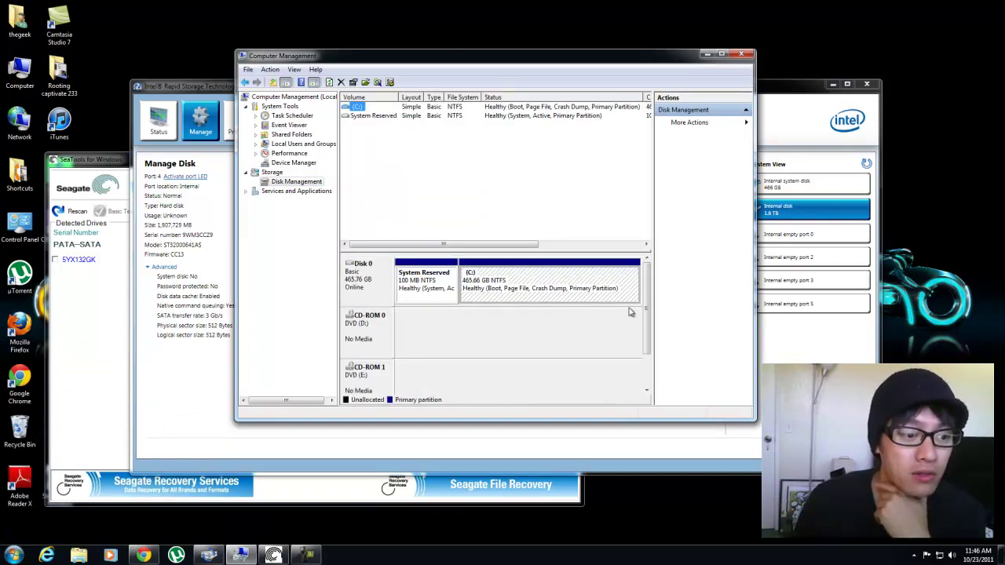
left_click_drag(649, 278, 647, 353)
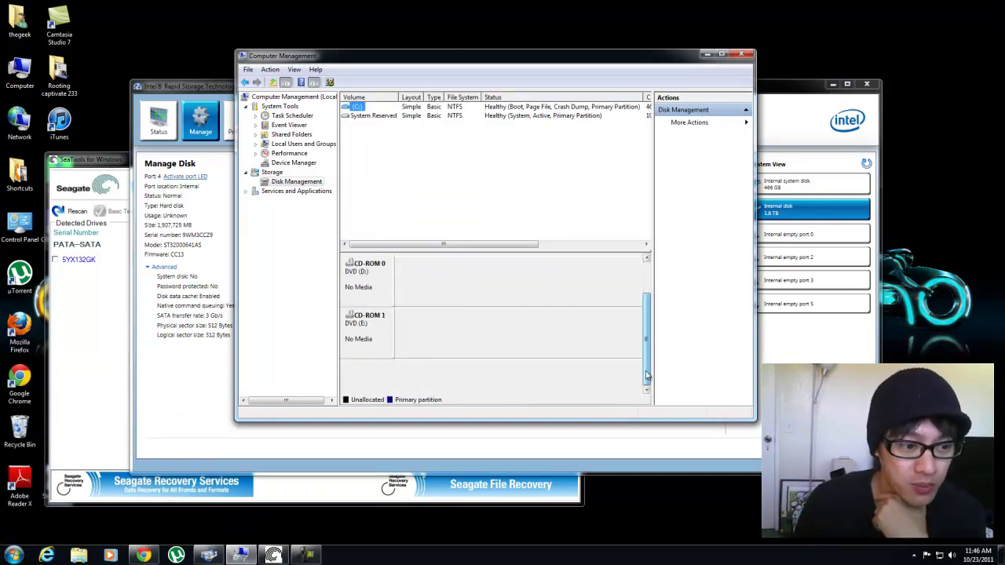
left_click_drag(647, 319, 650, 360)
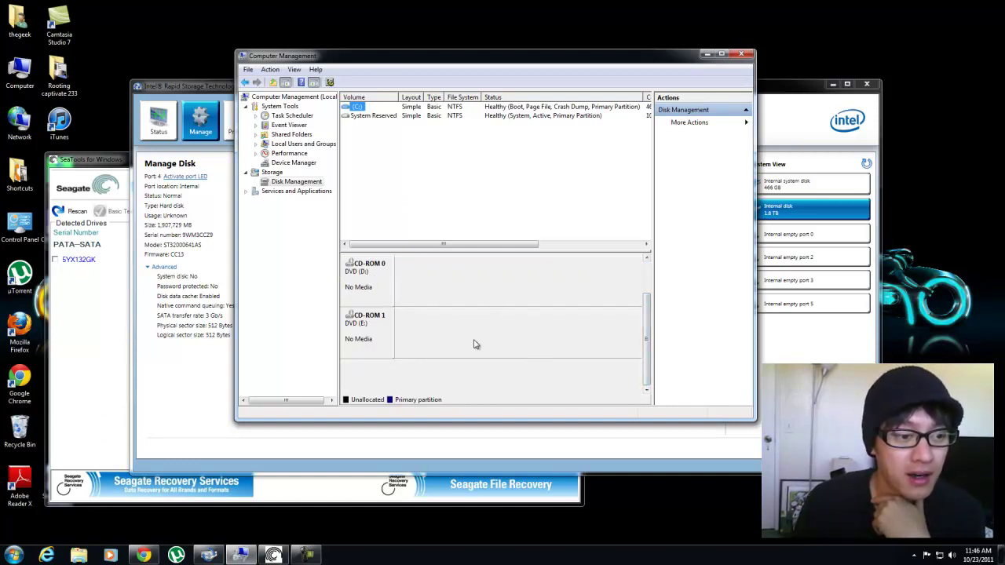
left_click_drag(650, 328, 650, 277)
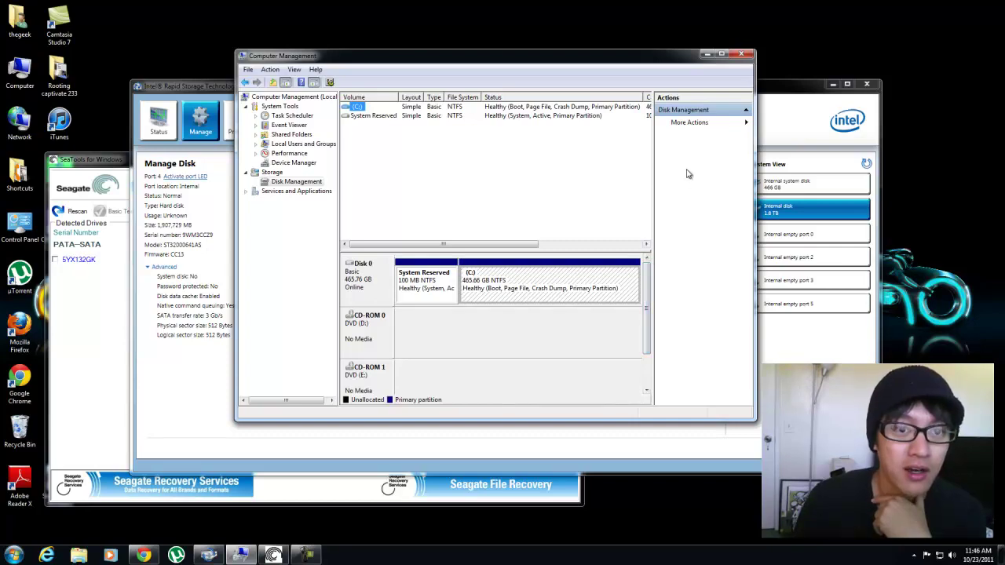
left_click(706, 55)
Review SeaTools' Detected Drives list, showing only the ST95005620AS, then minimize SeaTools
left_click(102, 163)
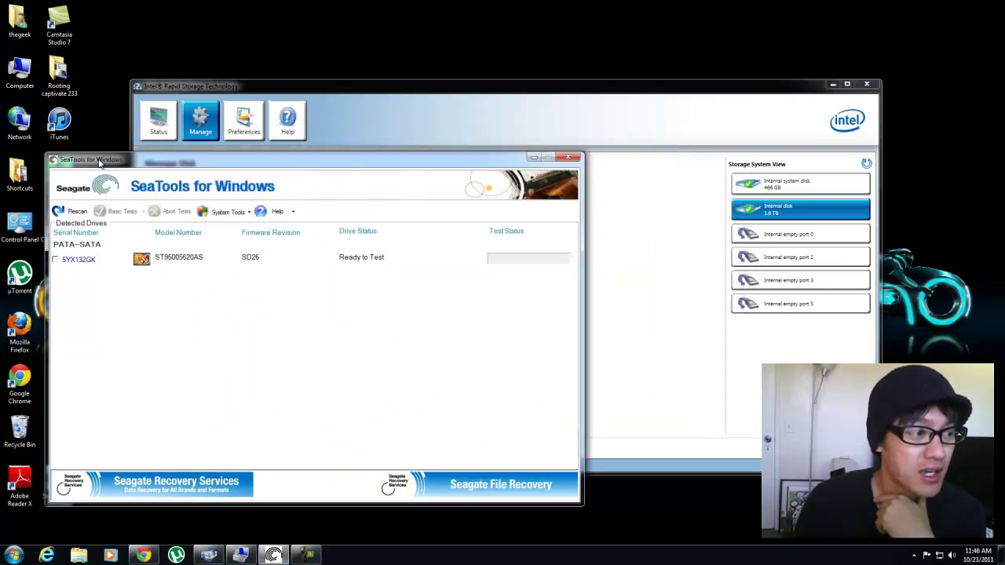
left_click_drag(167, 163, 436, 39)
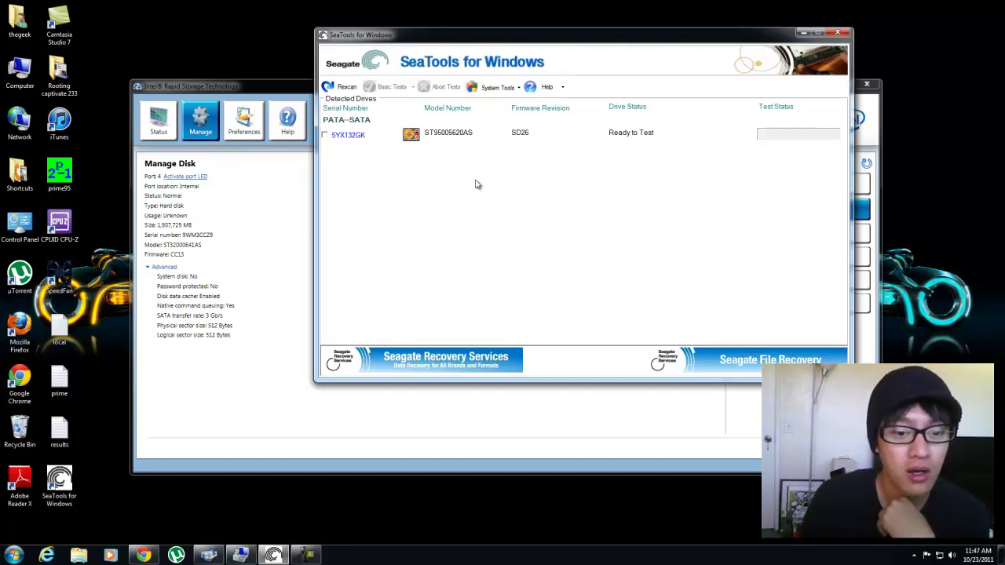
left_click(811, 33)
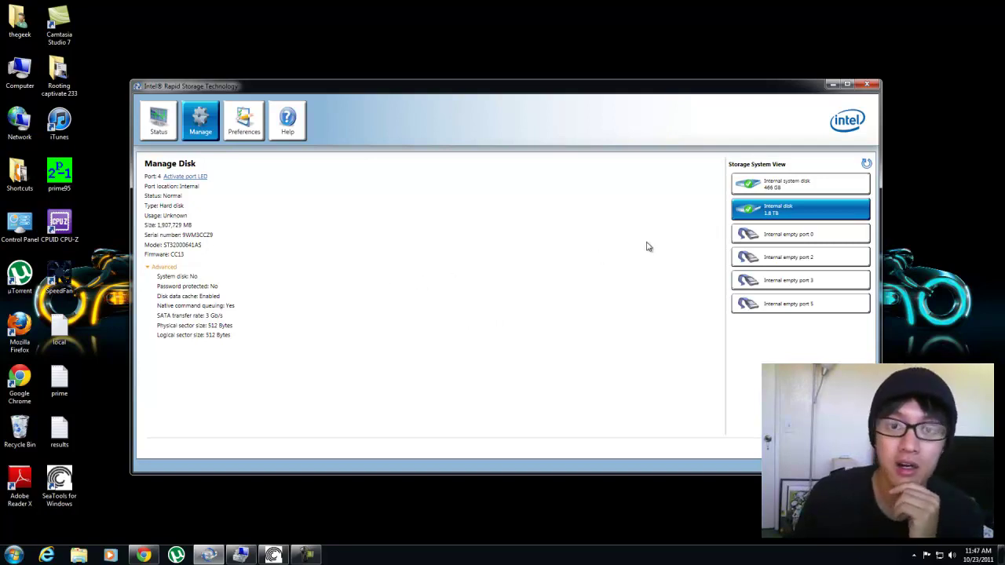
Open Device Manager from Computer's System properties page and reposition its window
mouse_move(751, 209)
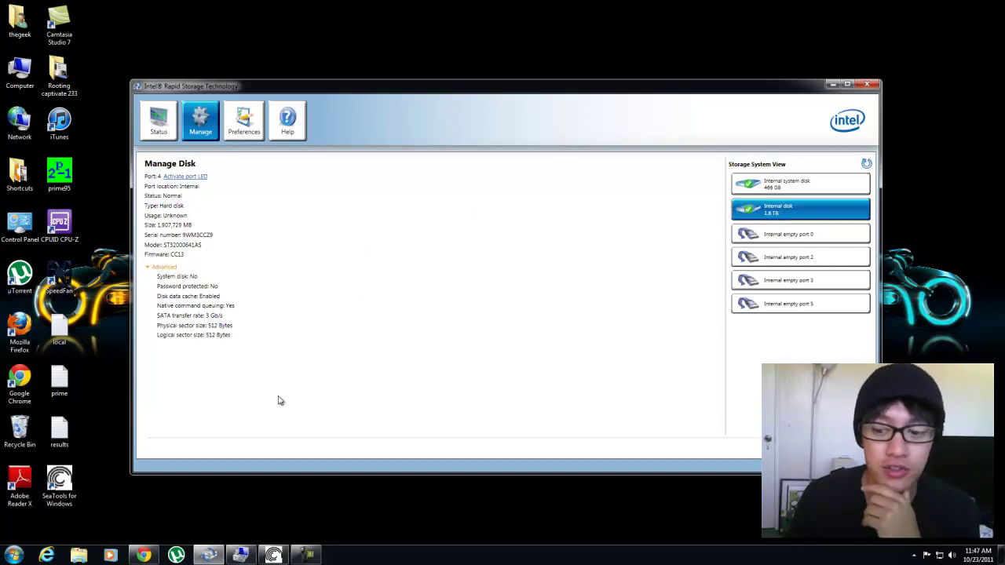
right_click(21, 75)
left_click(50, 172)
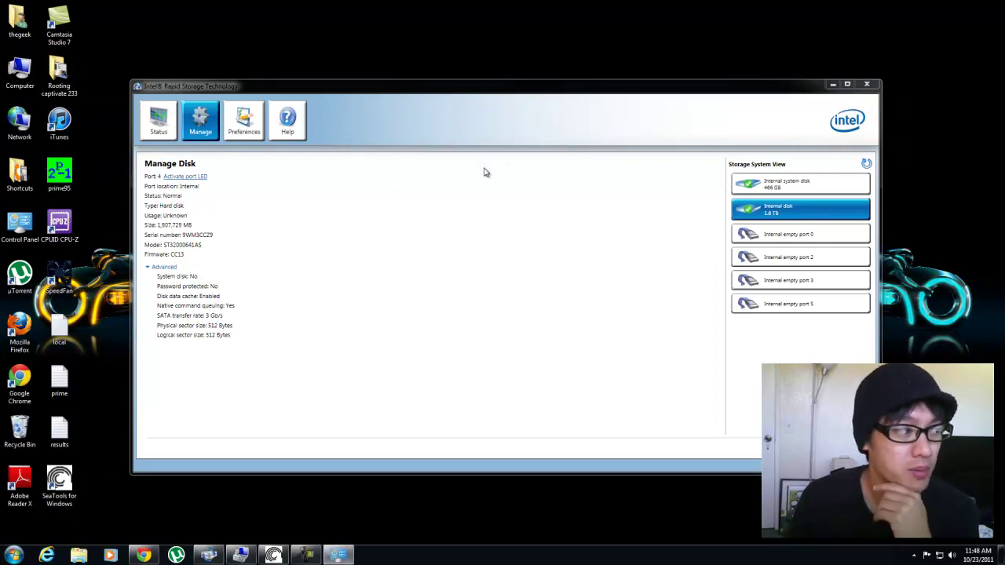
left_click_drag(828, 42, 750, 50)
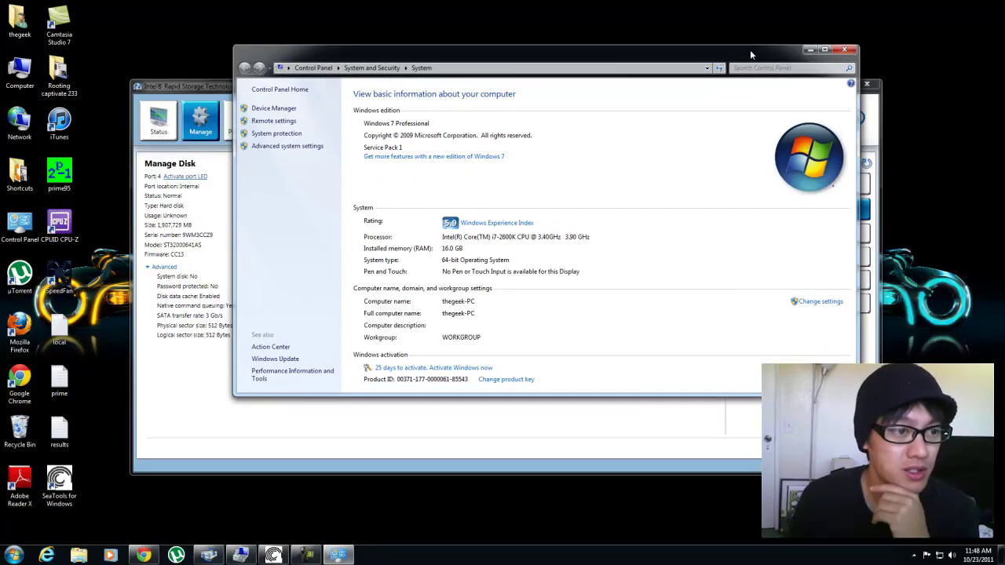
left_click(273, 110)
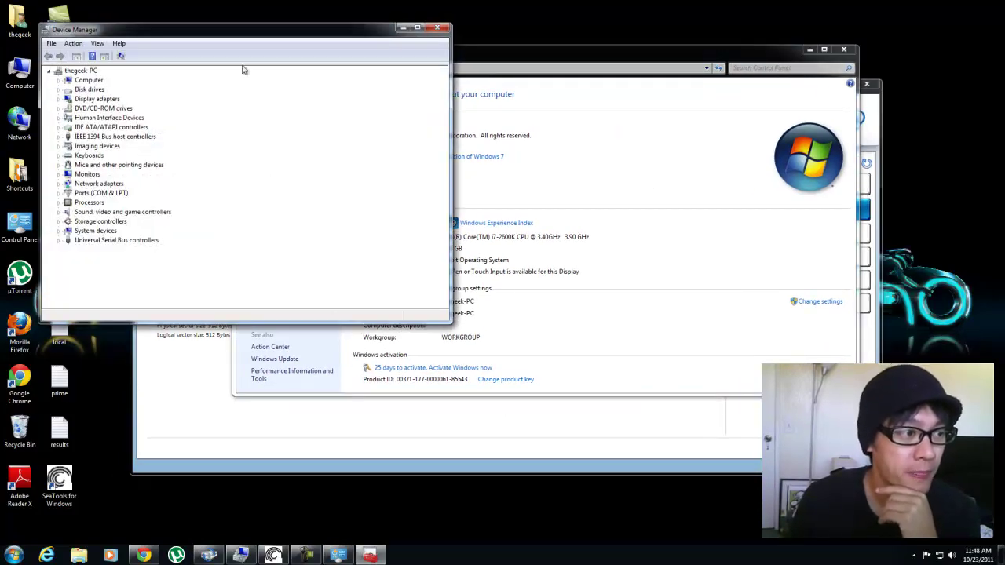
left_click_drag(240, 25, 570, 103)
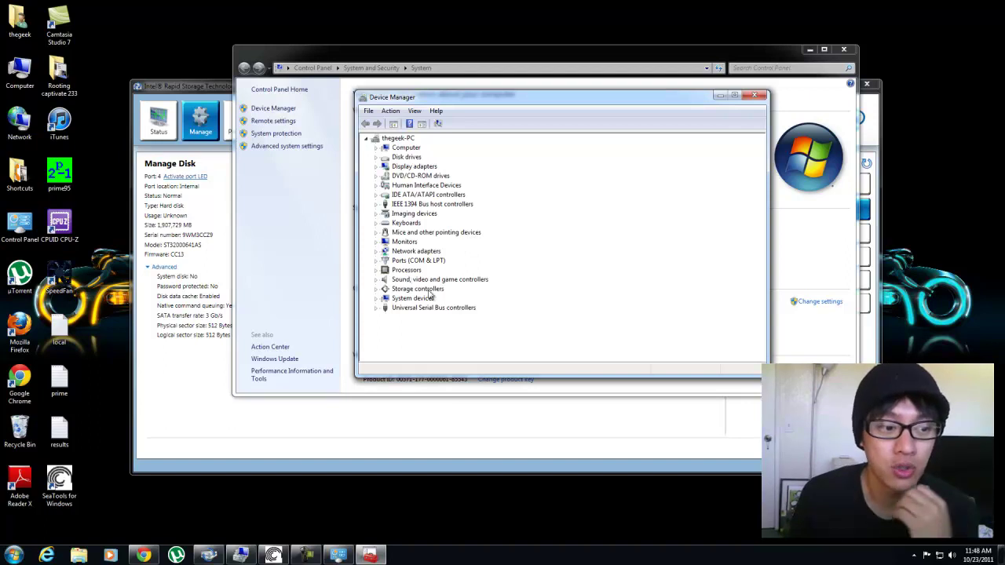
Expand Disk drives, Storage controllers and IDE ATA/ATAPI controllers, selecting the Intel SATA AHCI controller
left_click(376, 158)
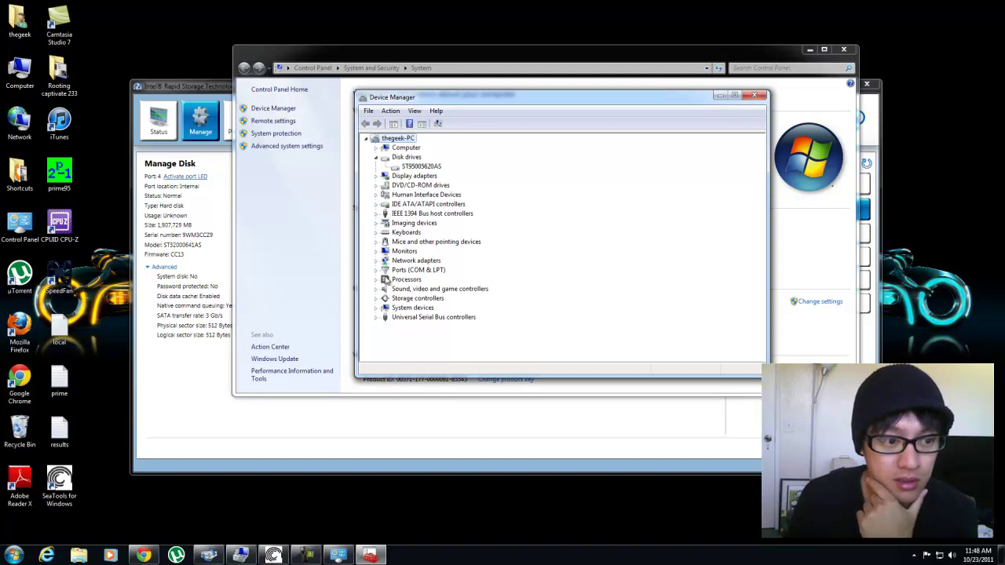
left_click(376, 298)
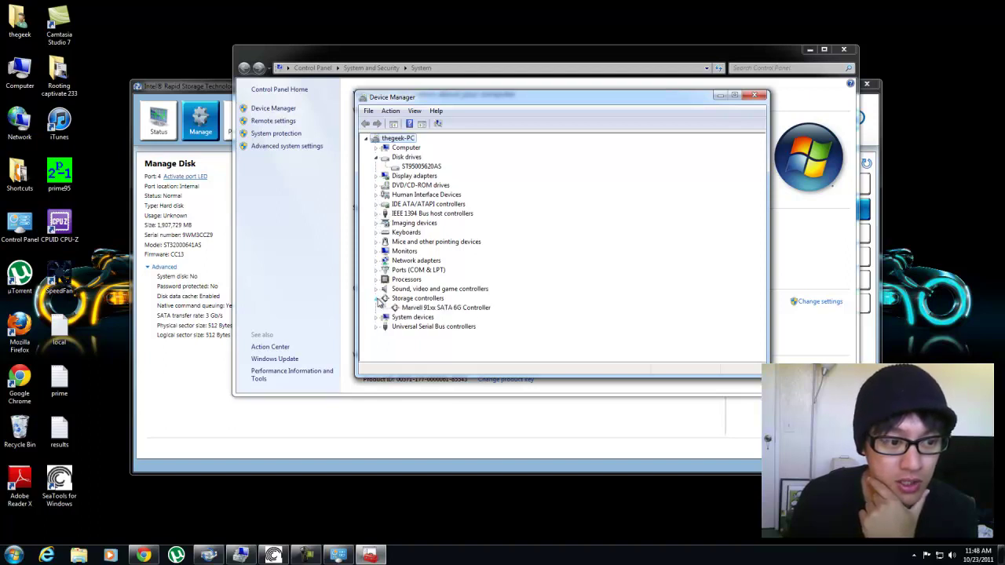
left_click(461, 310)
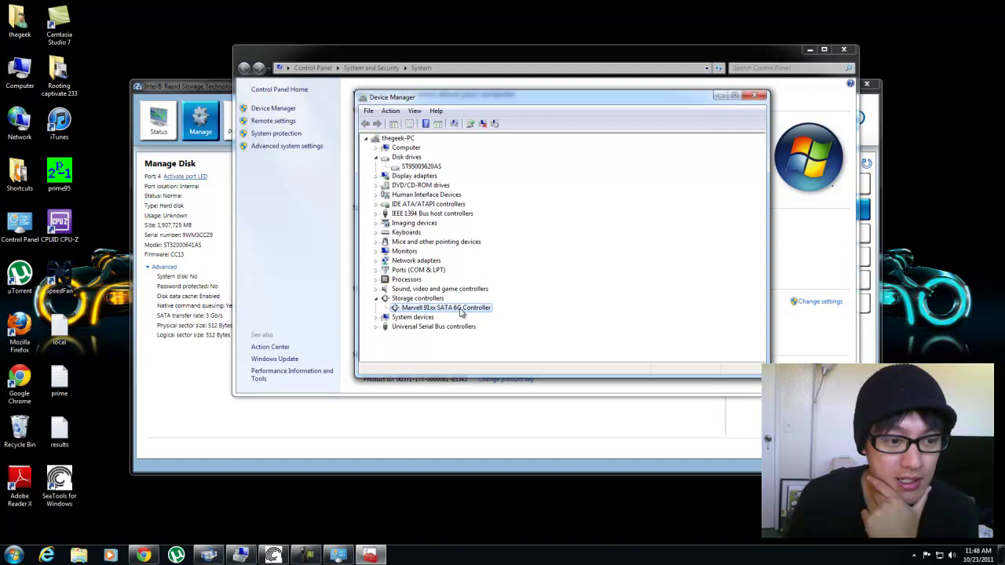
left_click(376, 205)
left_click(424, 214)
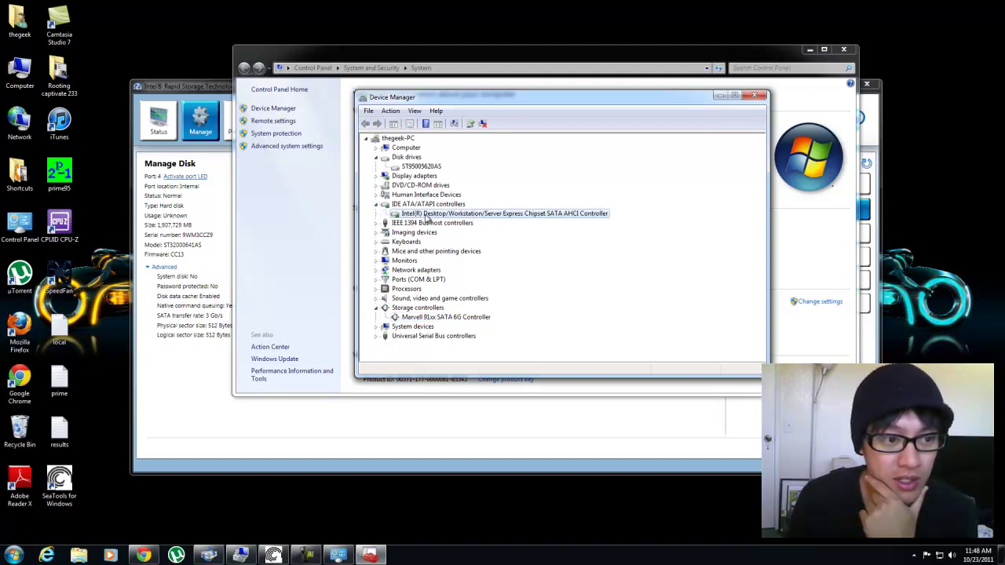
Uninstall the Intel SATA AHCI controller and choose No to restarting now
right_click(526, 221)
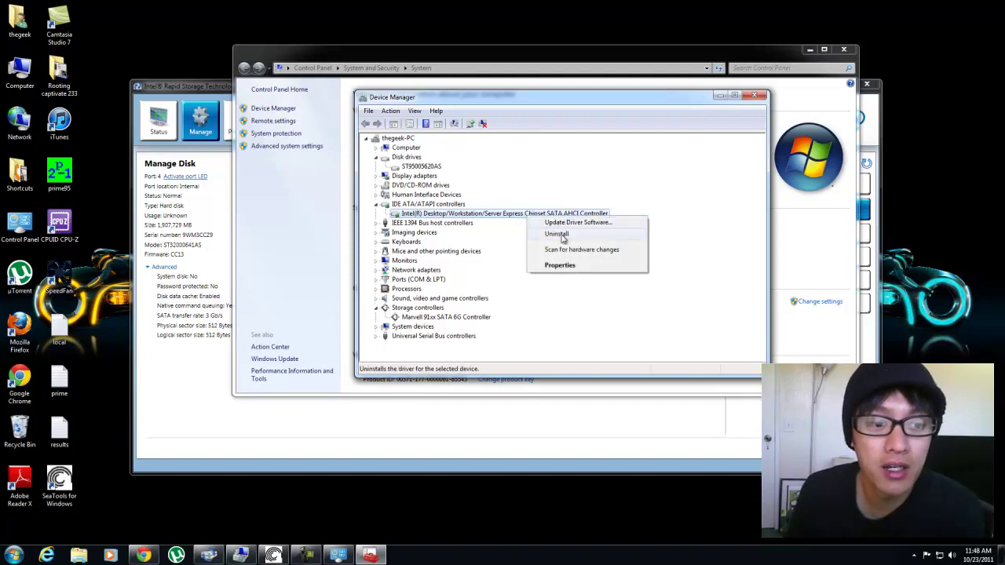
left_click(561, 234)
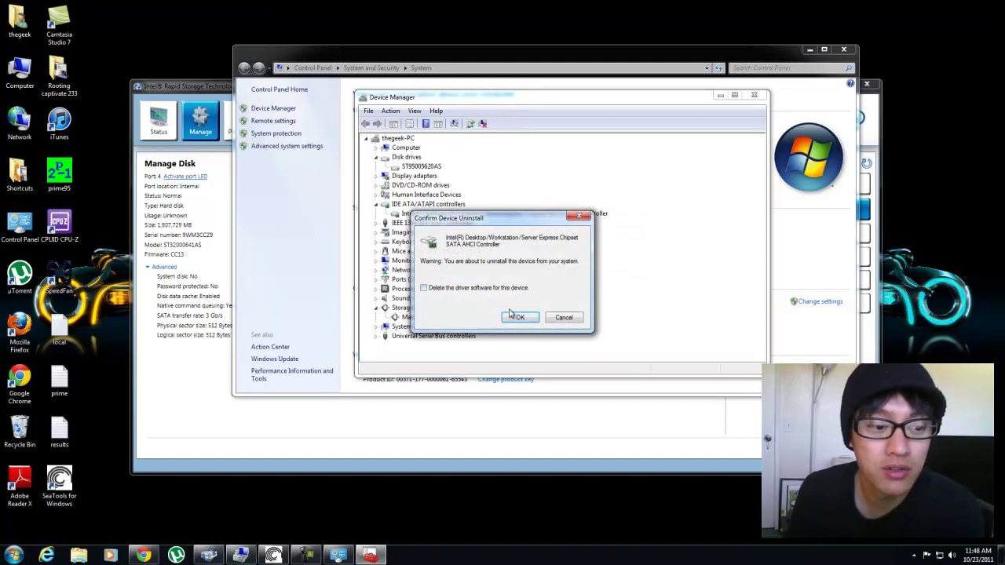
left_click(519, 318)
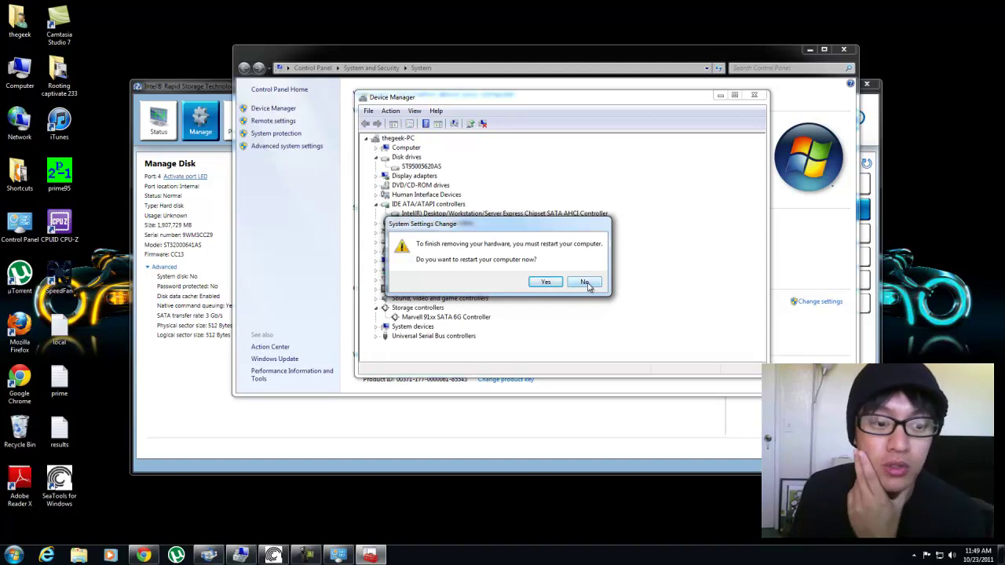
left_click(584, 284)
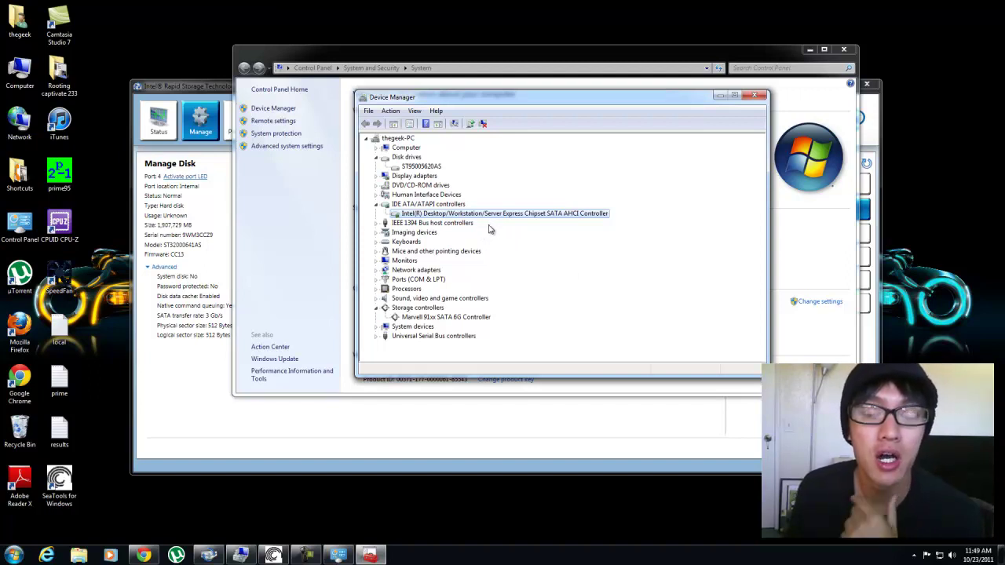
Scan for hardware changes on the Intel SATA AHCI controller so the 1.81 TB drive appears as F:
right_click(448, 217)
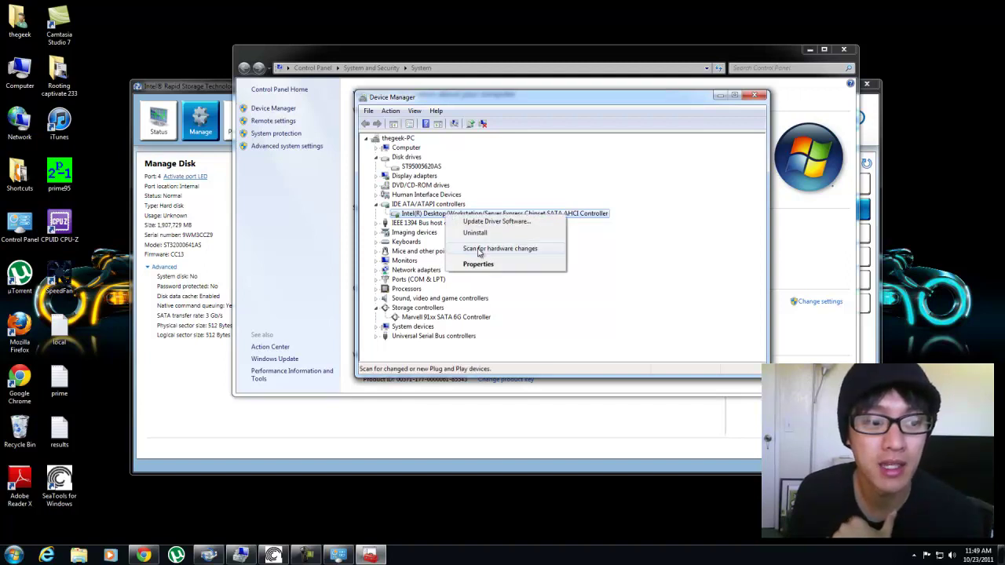
left_click(479, 249)
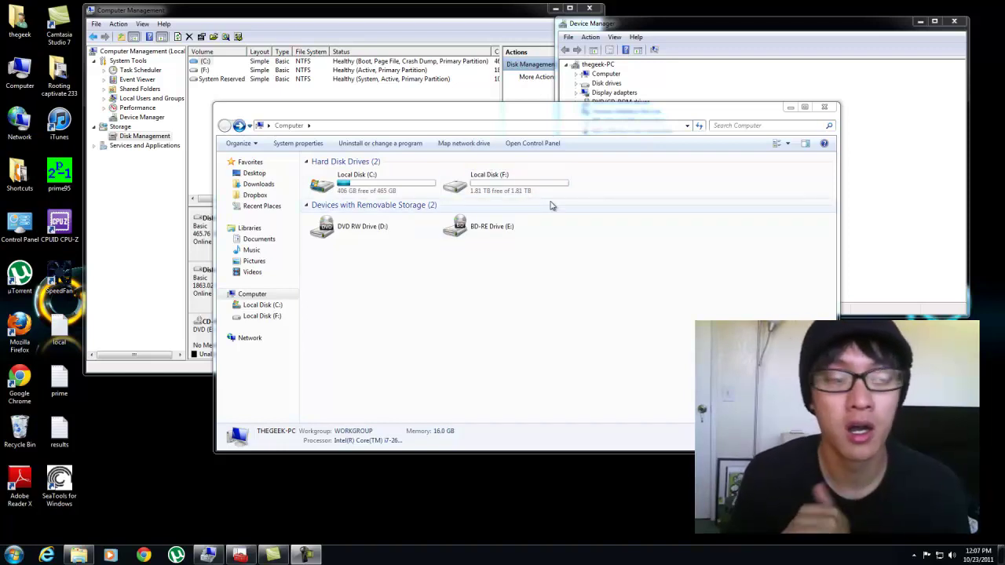
Bring Device Manager in front of the Computer window
left_click(742, 27)
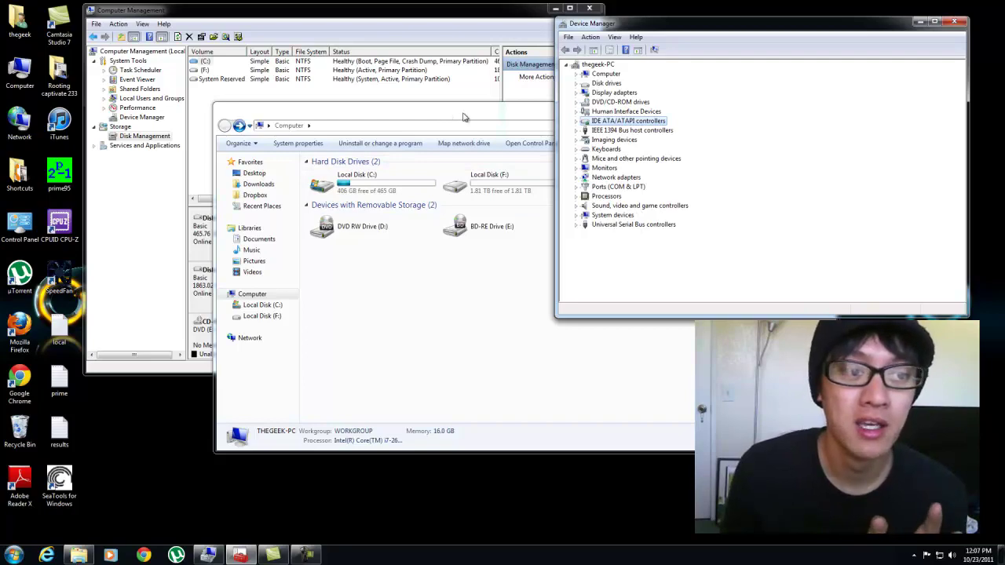
Shift the Computer window lower-left and place Device Manager in front beside it
mouse_move(463, 116)
left_mouse_down()
mouse_move(390, 127)
mouse_move(413, 117)
mouse_move(472, 121)
left_mouse_up()
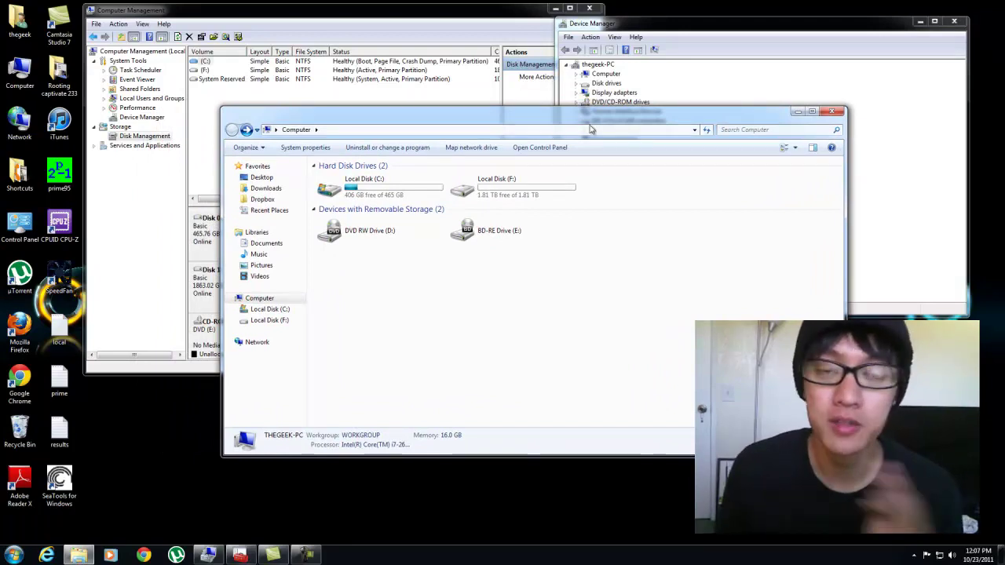
left_click_drag(649, 29, 665, 14)
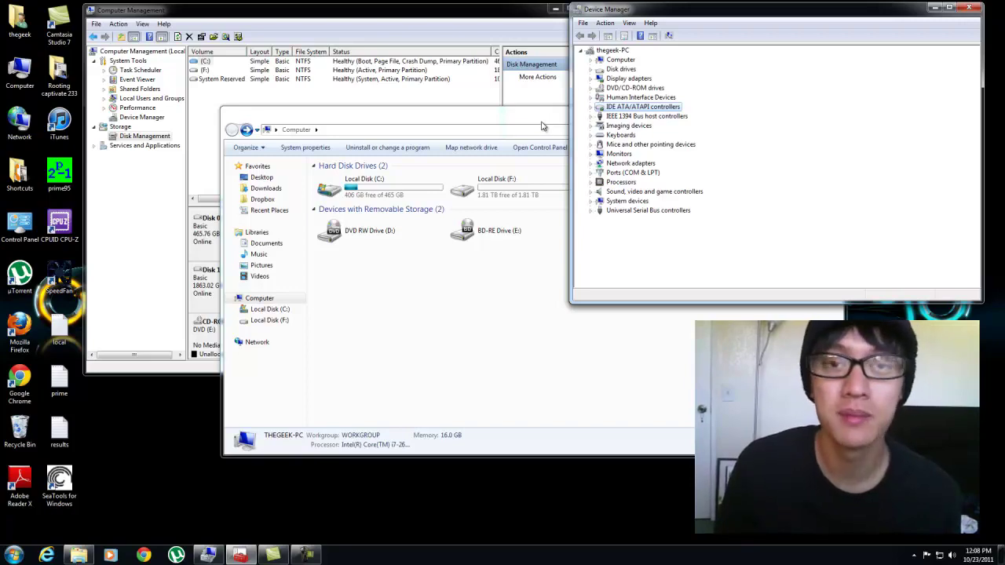
left_click_drag(539, 118, 470, 129)
left_click_drag(630, 9, 584, 39)
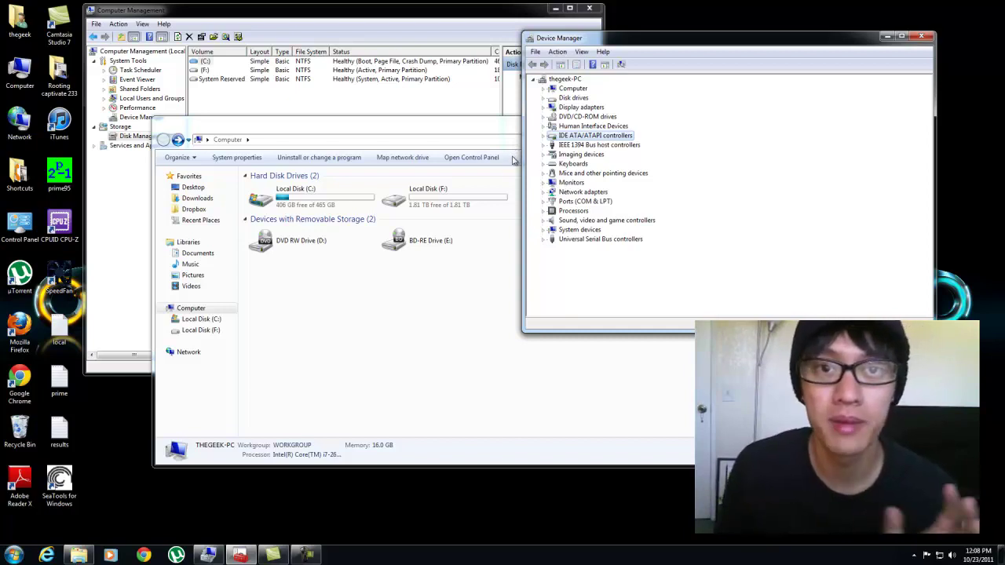
Open Local Disk (F:) to confirm it is empty, return to Computer, and switch to Disk Management
left_click(435, 196)
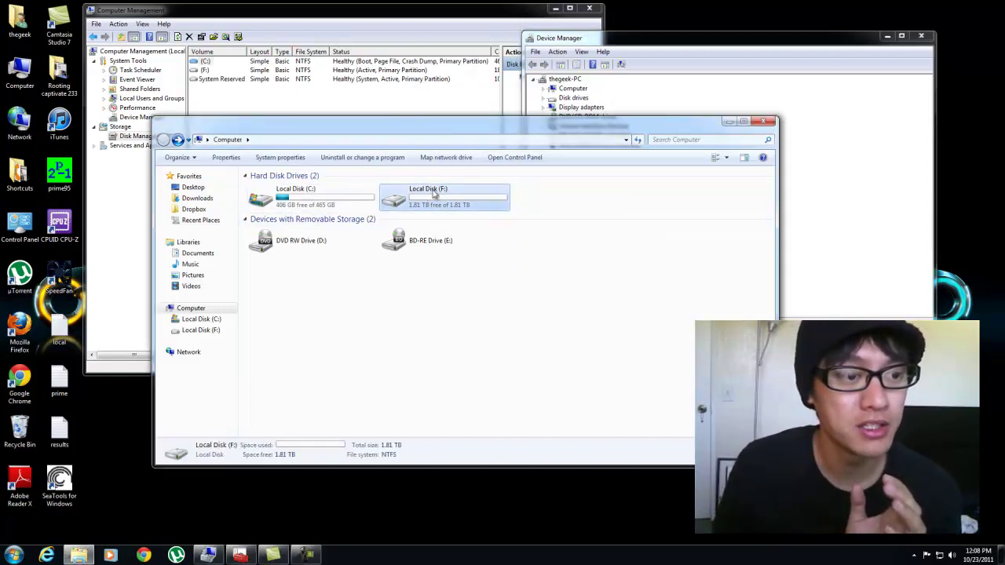
double_click(434, 196)
left_click(163, 140)
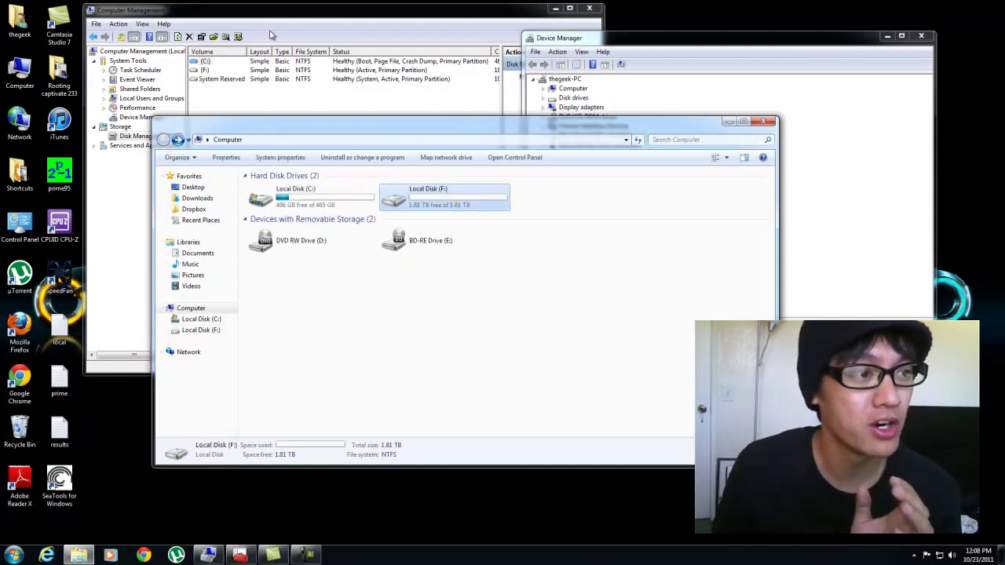
left_click(270, 35)
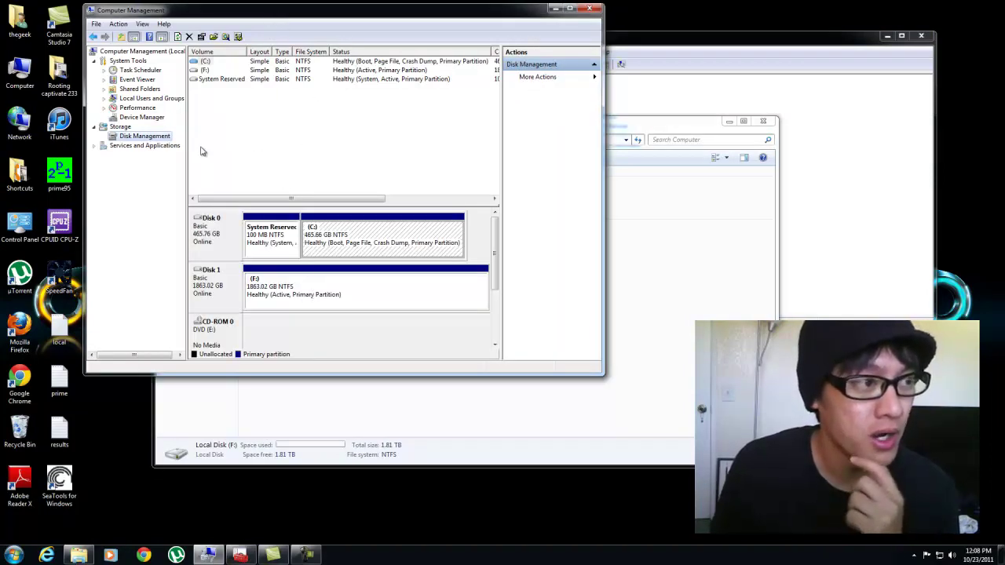
Format the F: partition on Disk 1 as NTFS with volume label Storage
left_click(291, 305)
right_click(350, 288)
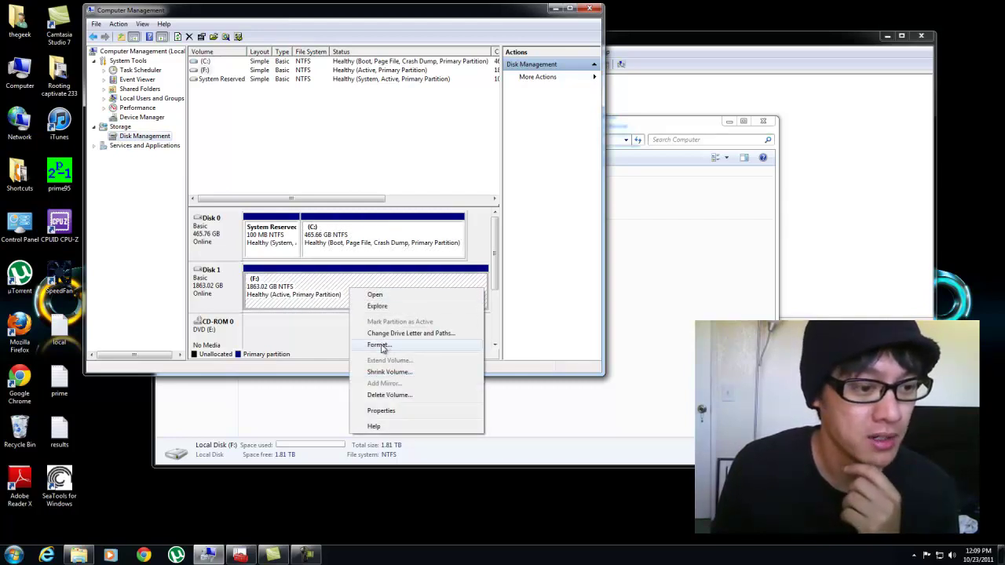
left_click(380, 345)
left_click(552, 315)
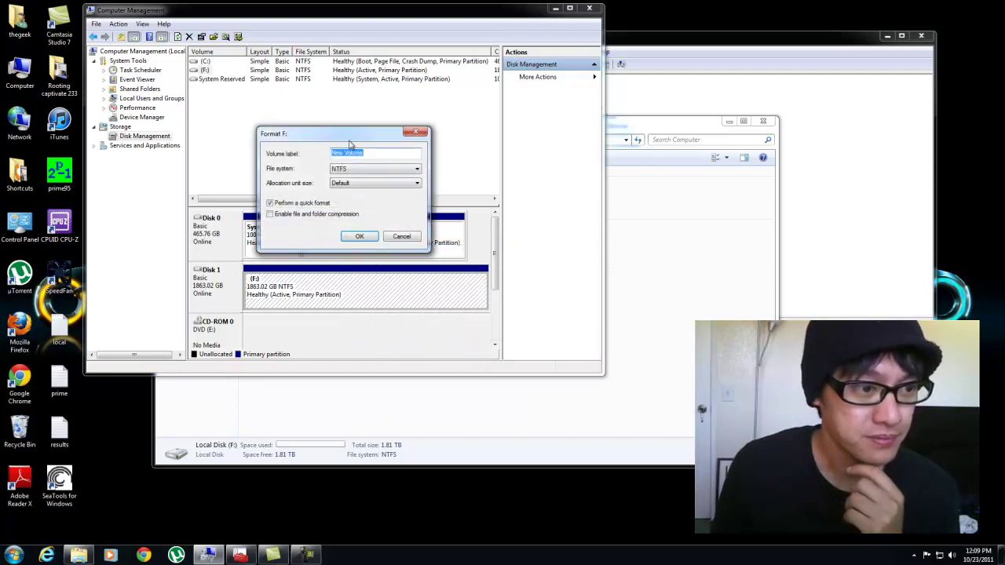
type("S")
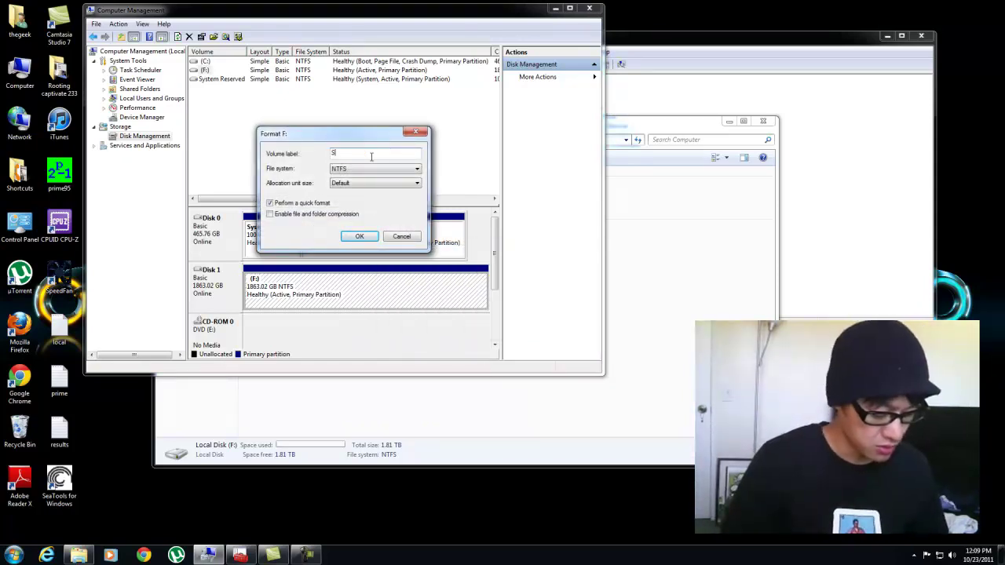
type("torage")
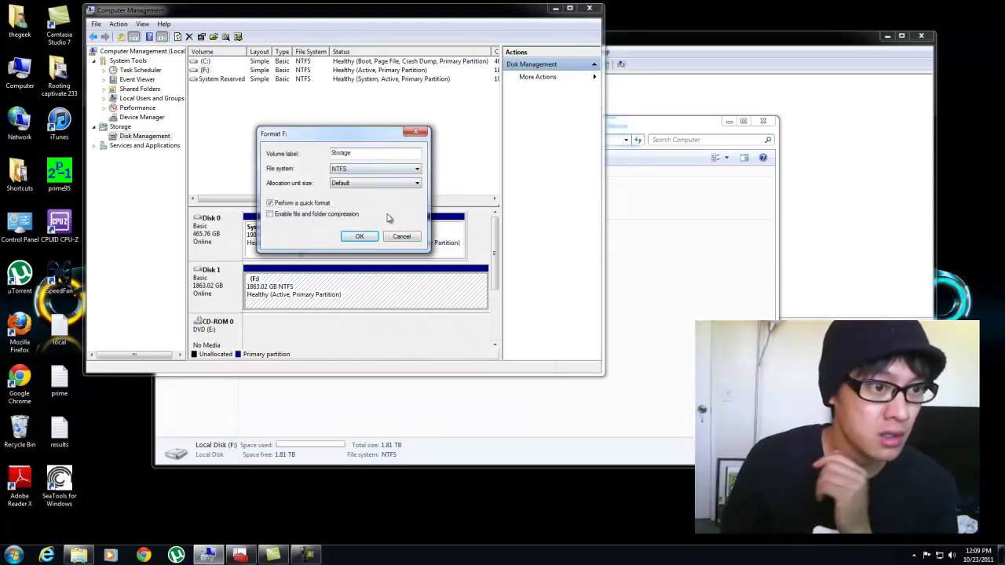
left_click(359, 238)
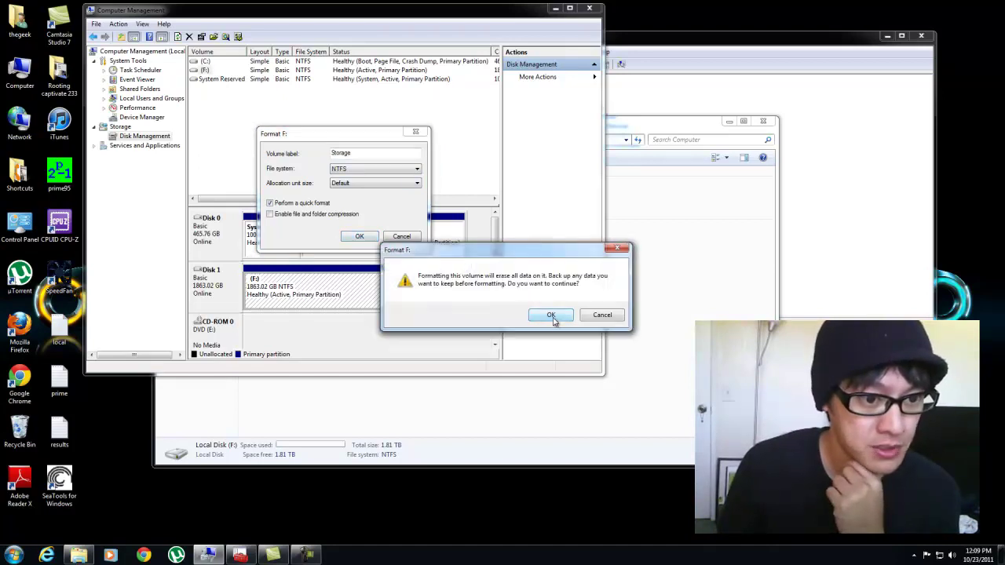
left_click(552, 315)
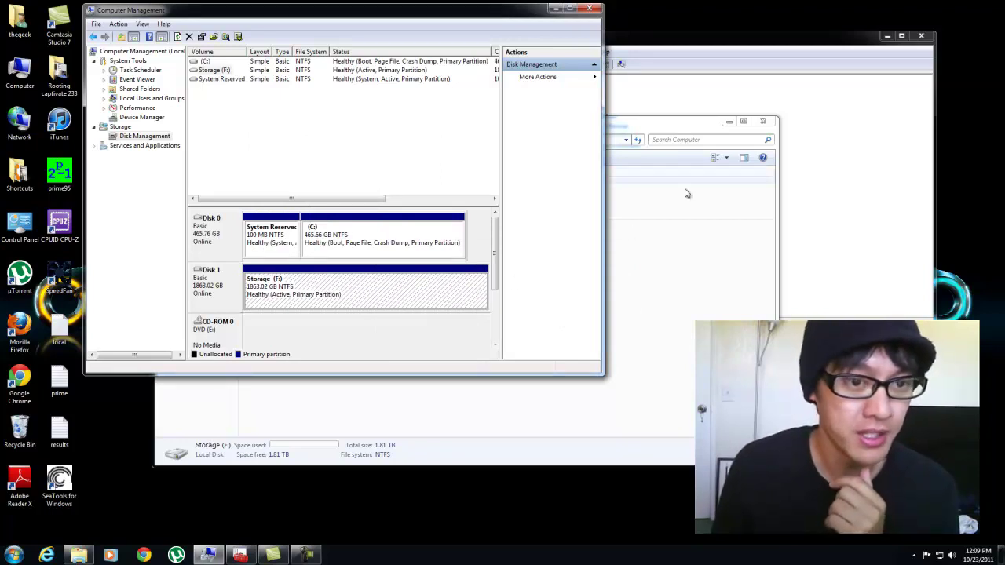
Open Storage (F:) in Computer, go back, and close the Explorer window
left_click(671, 132)
double_click(416, 202)
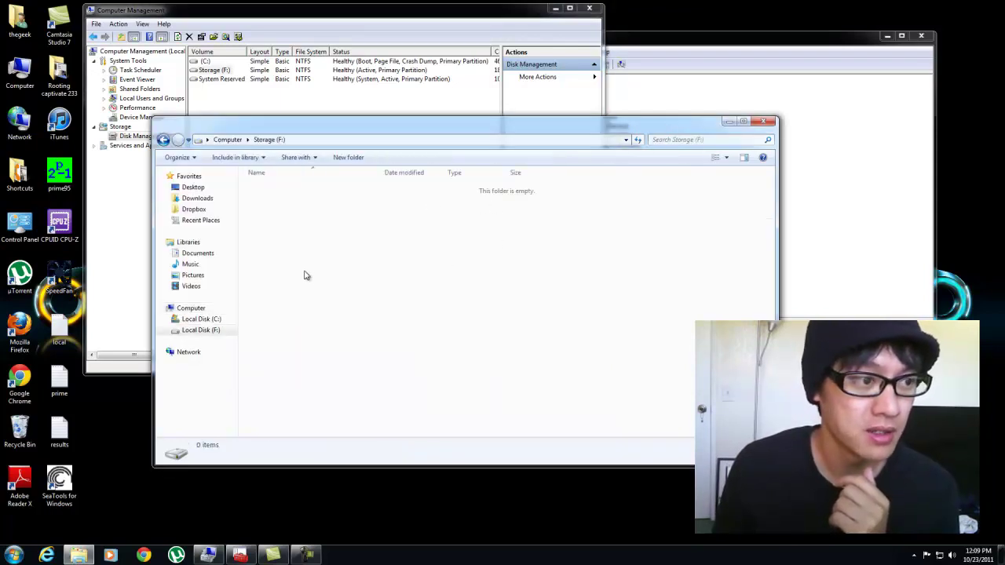
key("BackSpace")
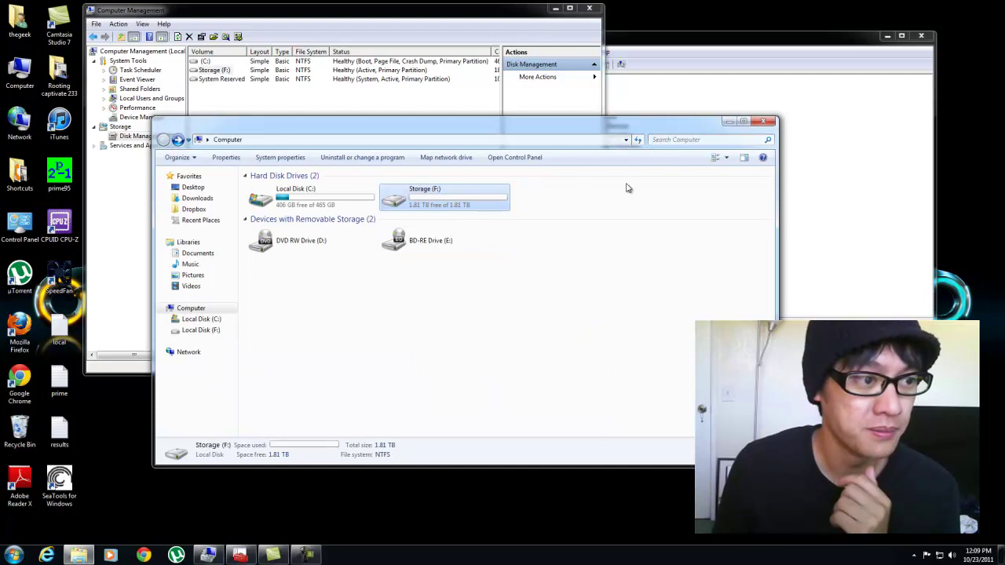
left_click(763, 121)
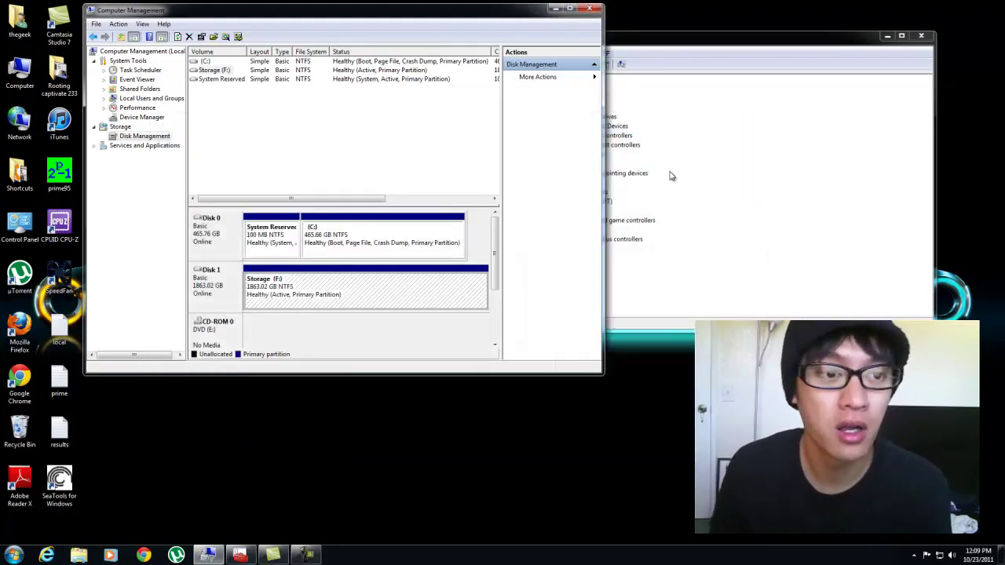
Arrange Device Manager beside Computer Management, then briefly expand and collapse IDE ATA/ATAPI controllers
left_click_drag(706, 52, 743, 22)
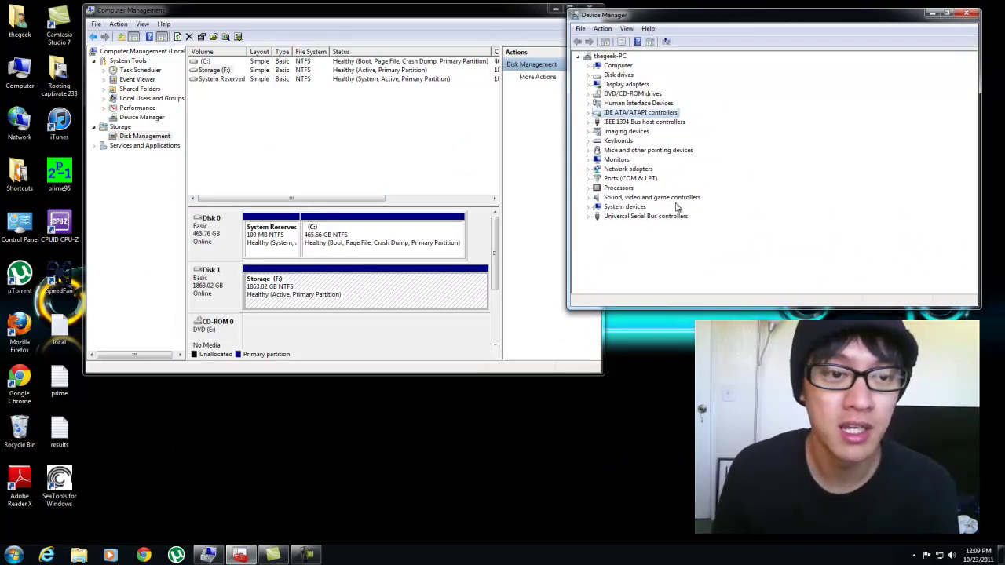
left_click_drag(480, 14, 419, 17)
mouse_move(644, 15)
left_mouse_down()
mouse_move(588, 17)
mouse_move(631, 14)
left_mouse_up()
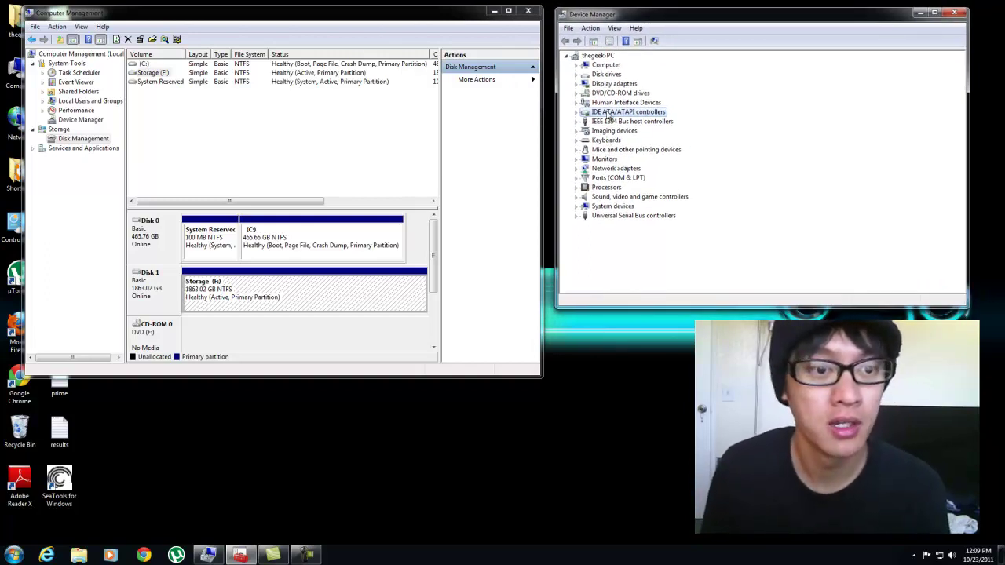
left_click(576, 113)
left_click(577, 112)
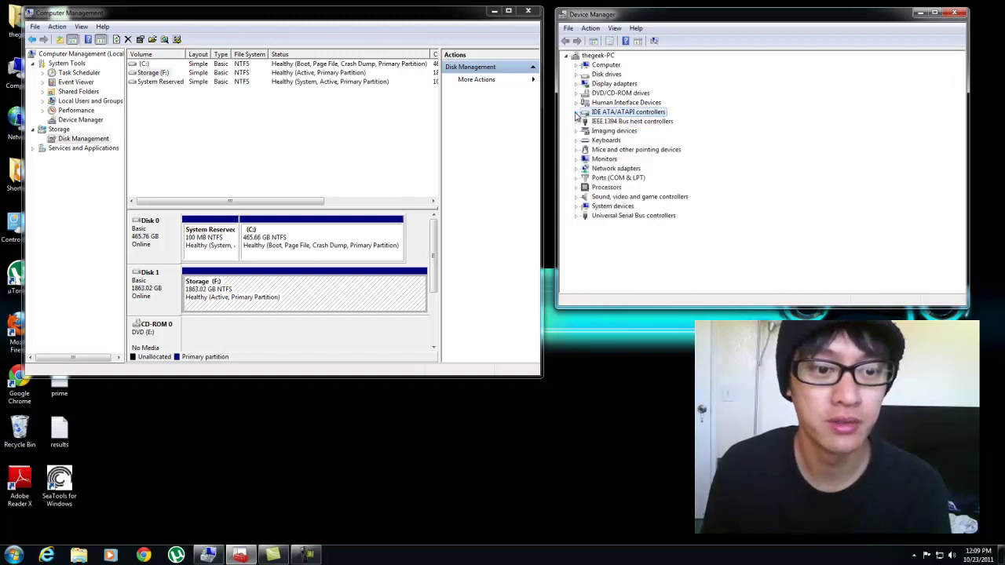